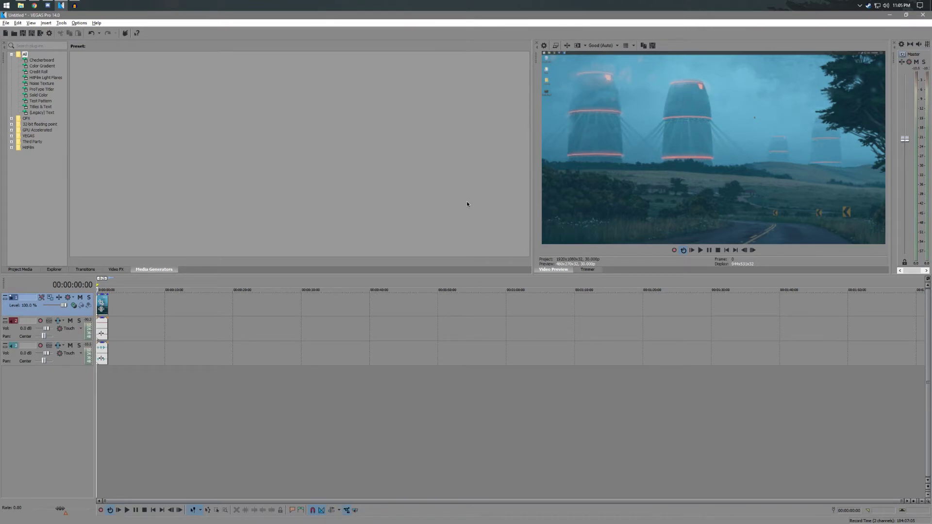
Preview the project, then delete the lower audio track in VEGAS Pro
key("space")
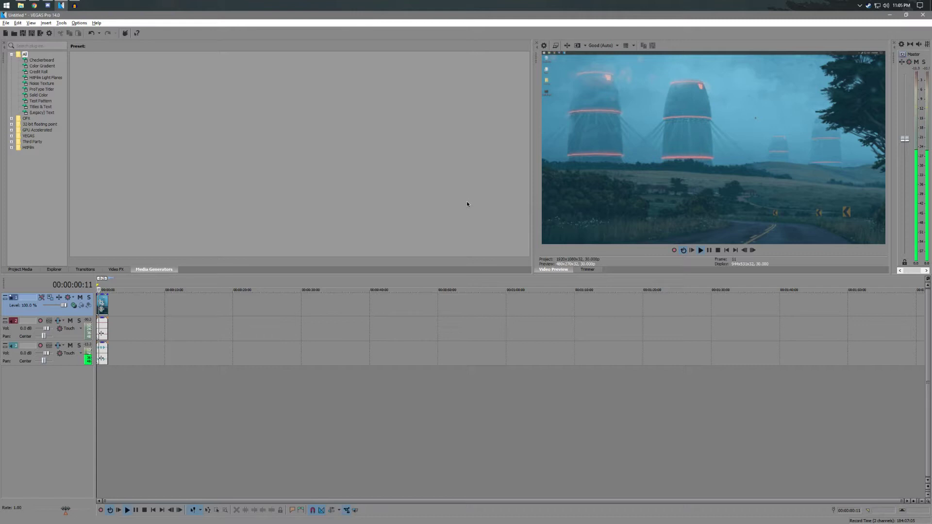
key("space")
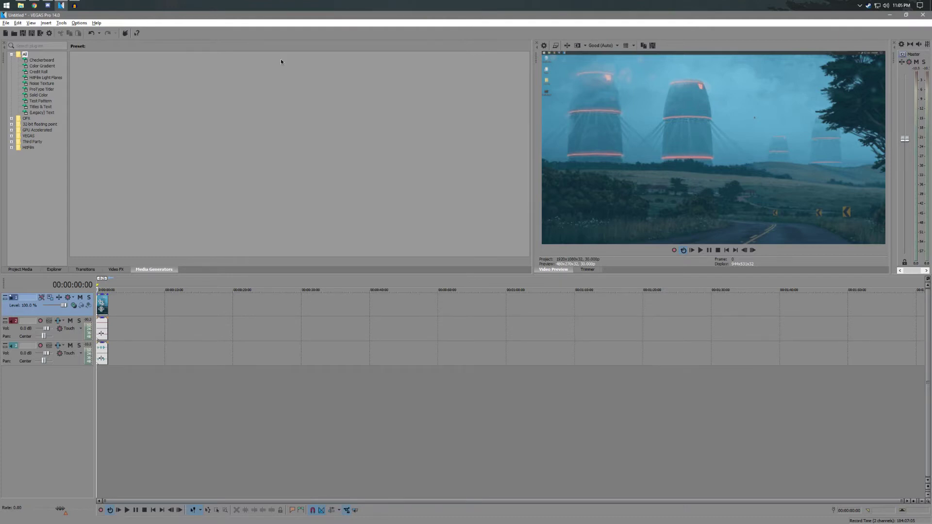
right_click(65, 336)
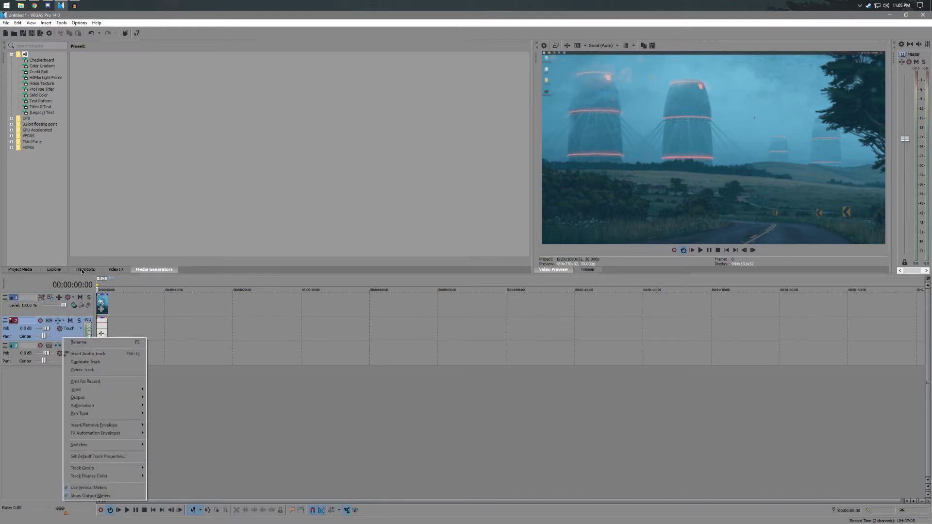
left_click(94, 371)
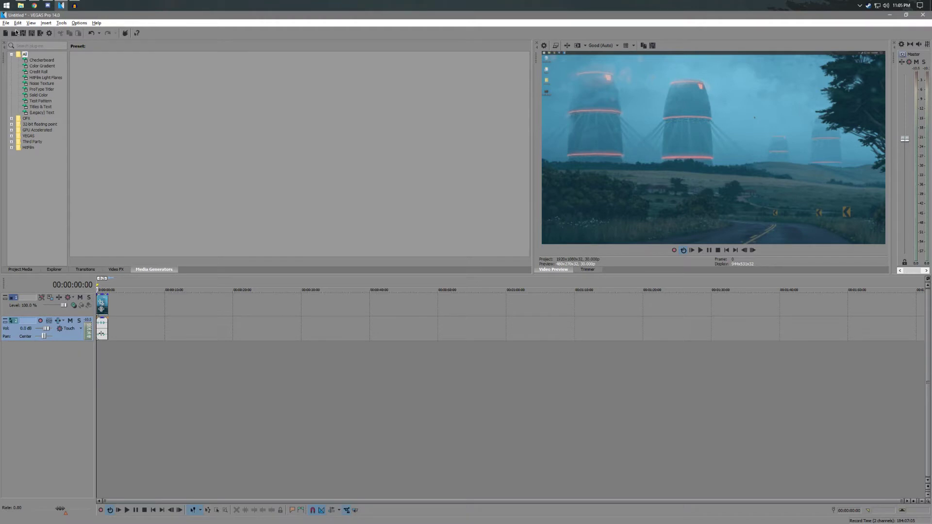
Render the project audio to Untitled.wav with the Wave Default Template, then switch to Audacity
left_click(6, 23)
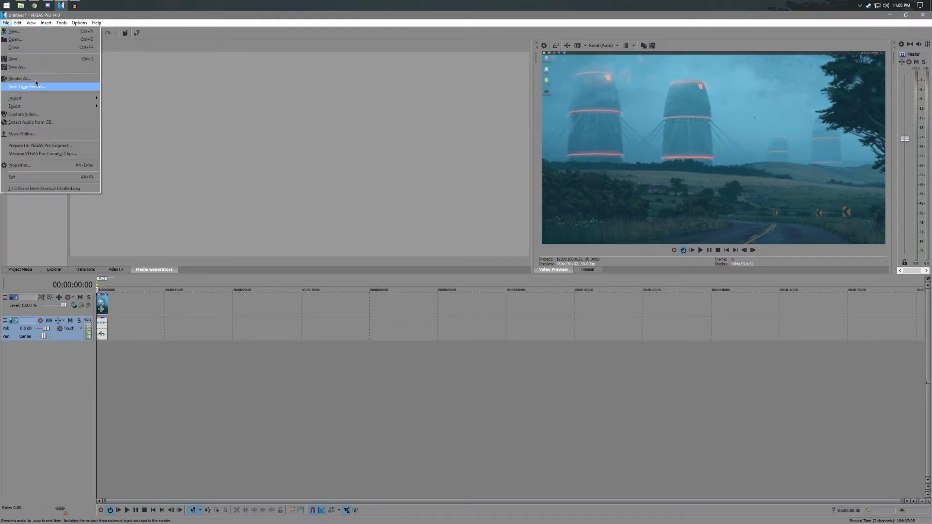
left_click(42, 85)
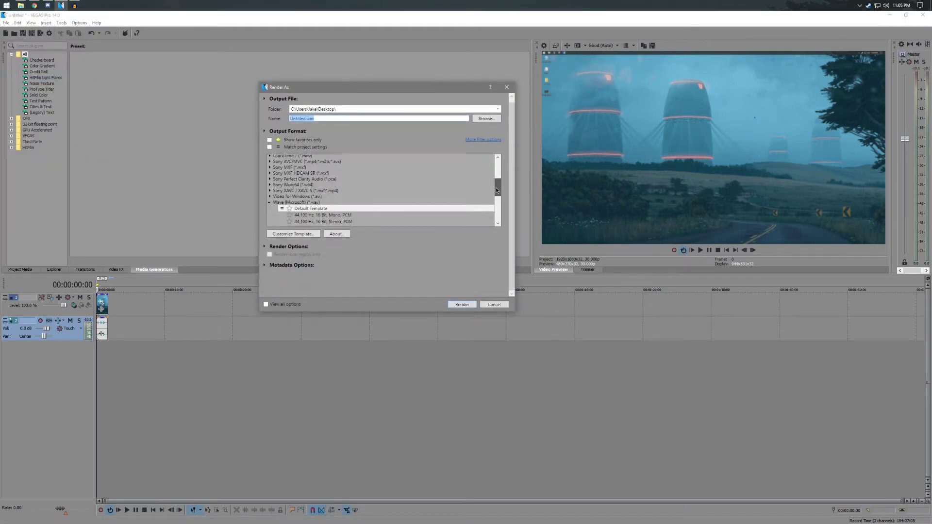
left_click(320, 186)
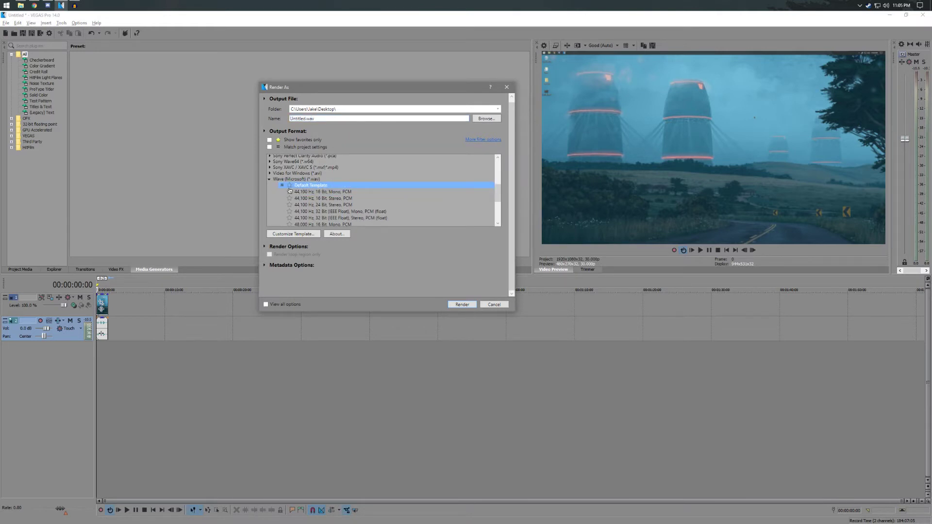
left_click(465, 307)
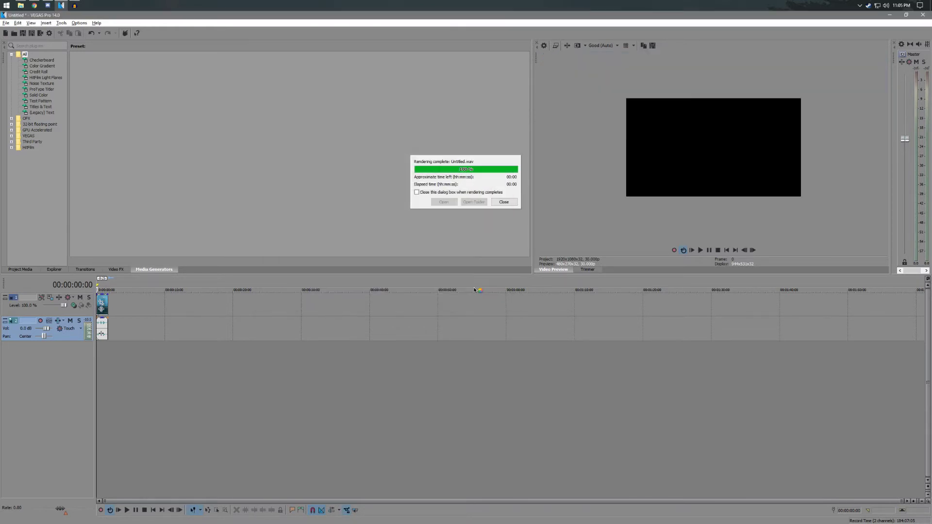
left_click(505, 202)
left_click(74, 6)
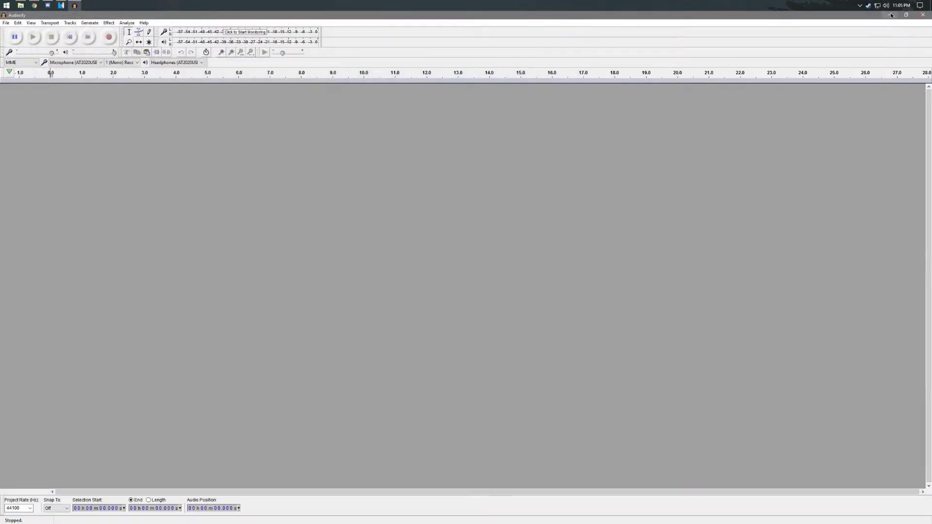
Import Untitled.wav from the desktop into Audacity and select the entire track
left_click(75, 5)
left_click_drag(76, 7, 266, 163)
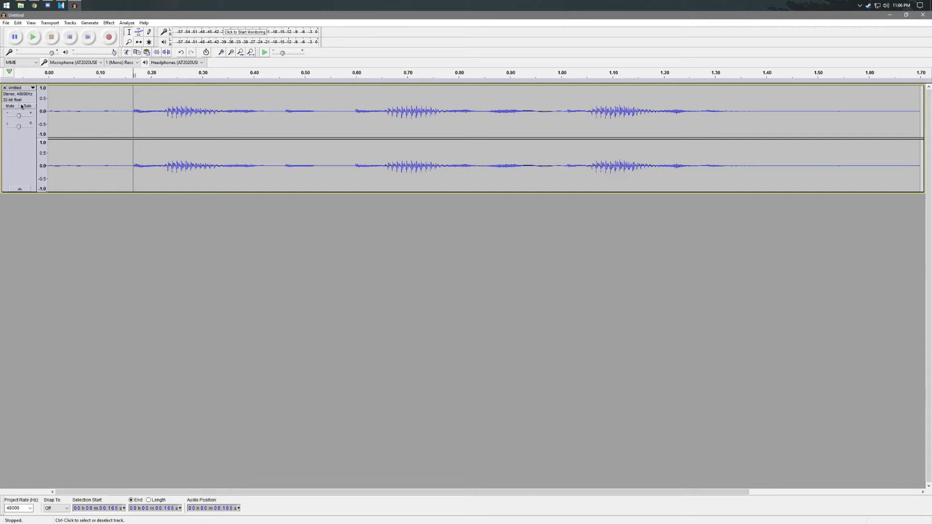
key("ctrl+a")
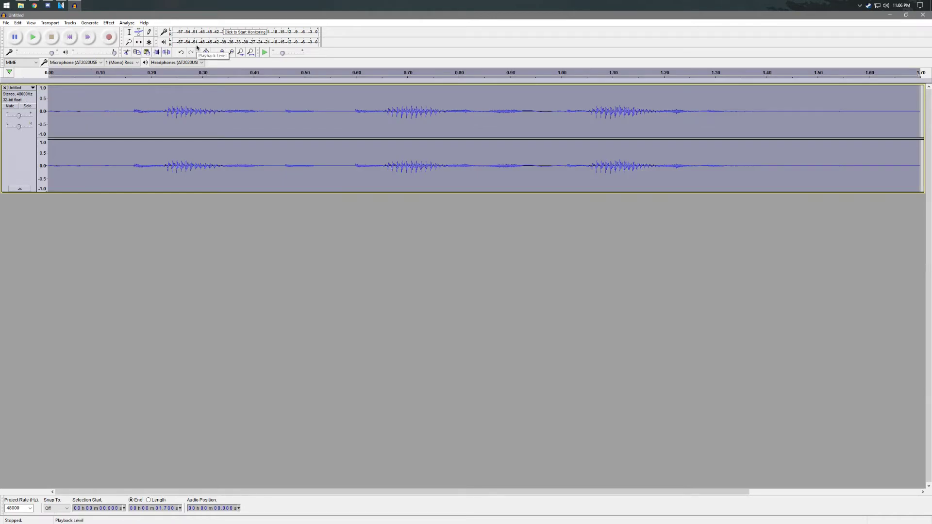
Apply the Compressor with a -12 dB threshold and 2:1 ratio to the whole voiceover
left_click(108, 23)
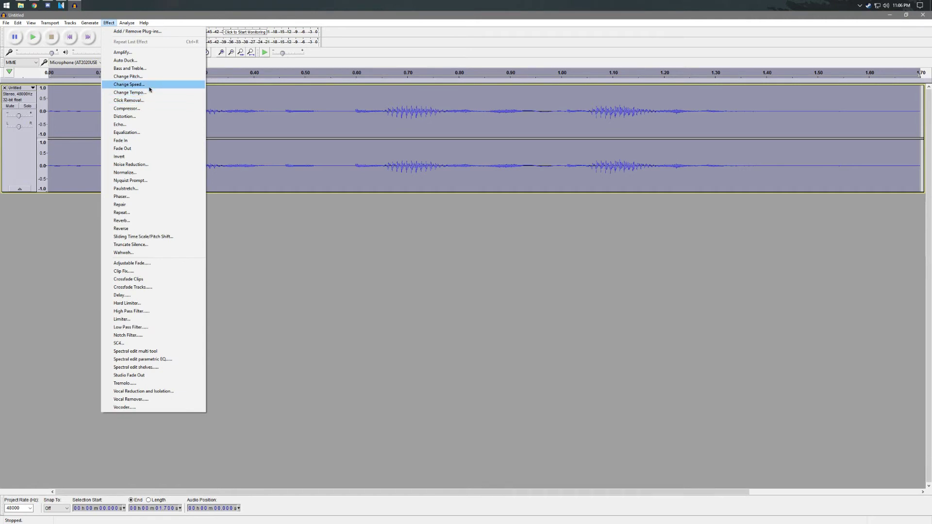
left_click(136, 108)
left_click_drag(475, 186, 423, 186)
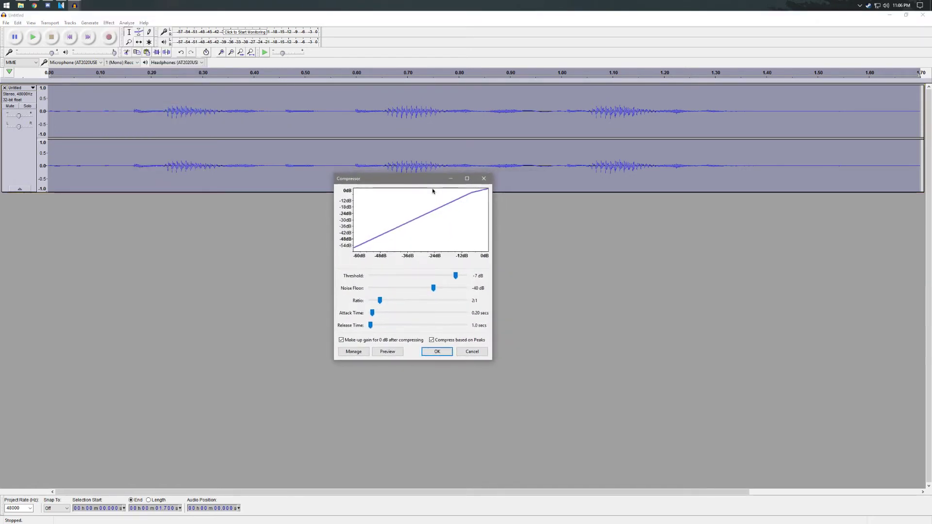
left_click_drag(456, 276, 447, 275)
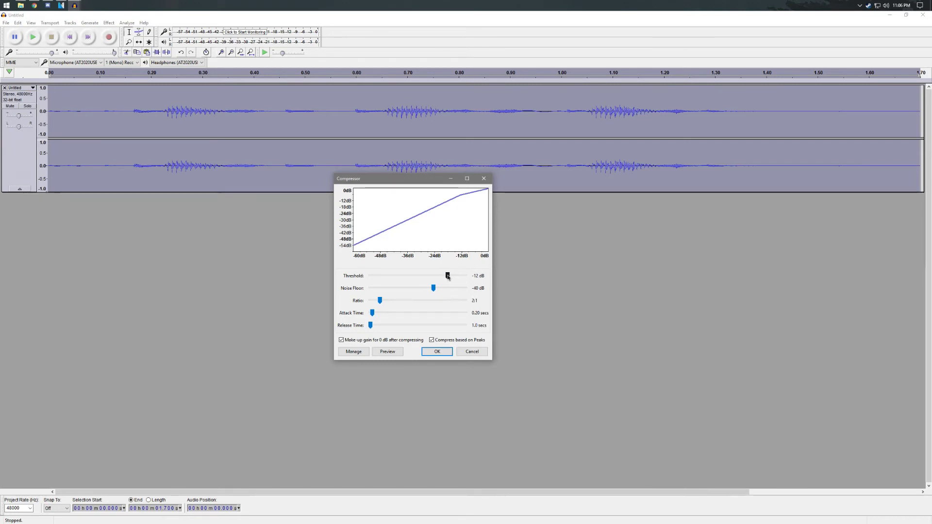
mouse_move(448, 275)
left_mouse_down()
mouse_move(466, 277)
mouse_move(447, 276)
left_mouse_up()
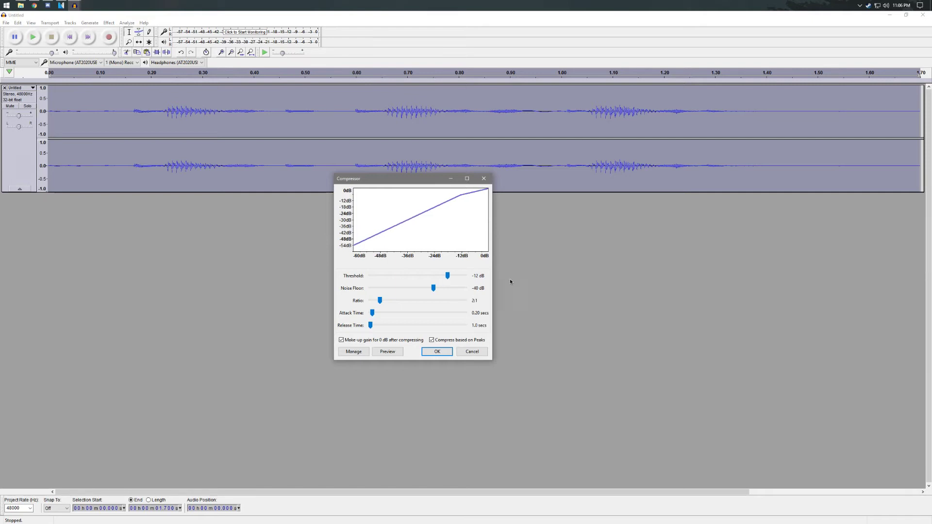
left_click(434, 353)
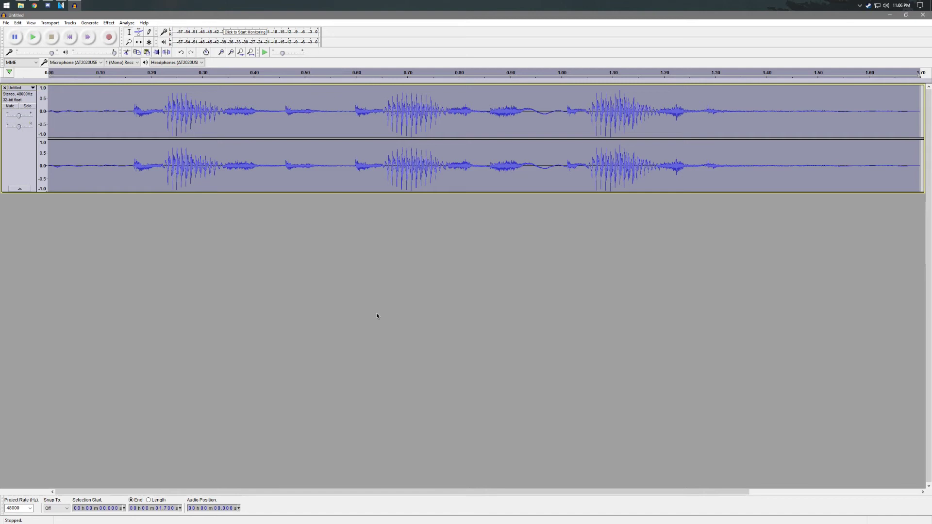
Export the compressed audio over Untitled.wav on the Desktop, then minimize Audacity
left_click(6, 23)
left_click(42, 122)
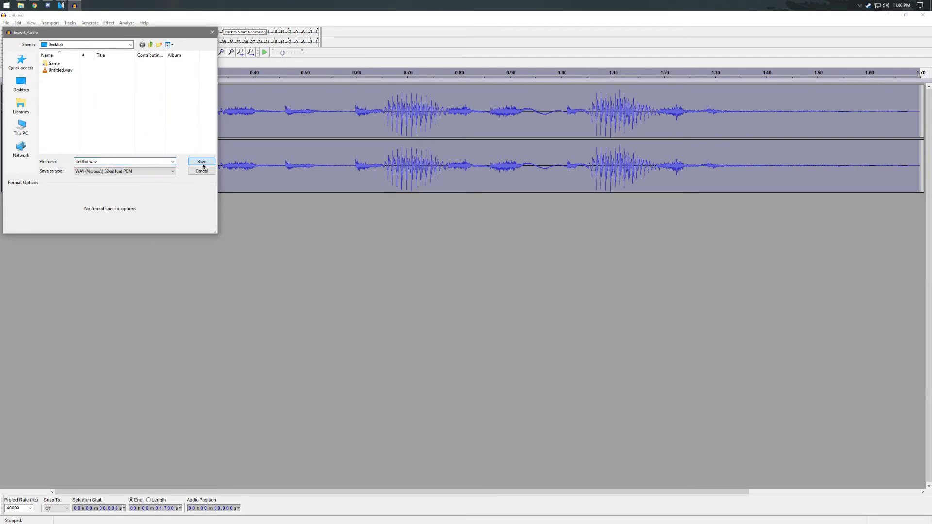
left_click(201, 162)
left_click(506, 272)
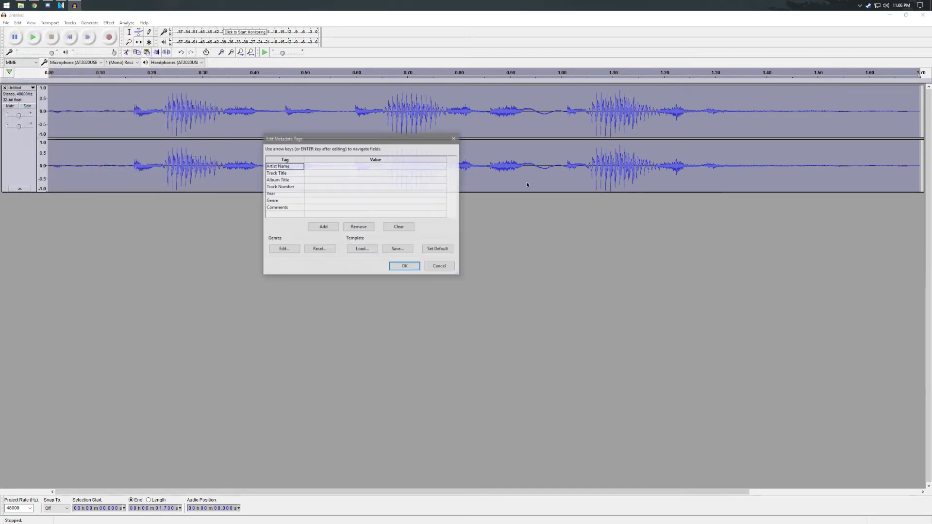
left_click(416, 267)
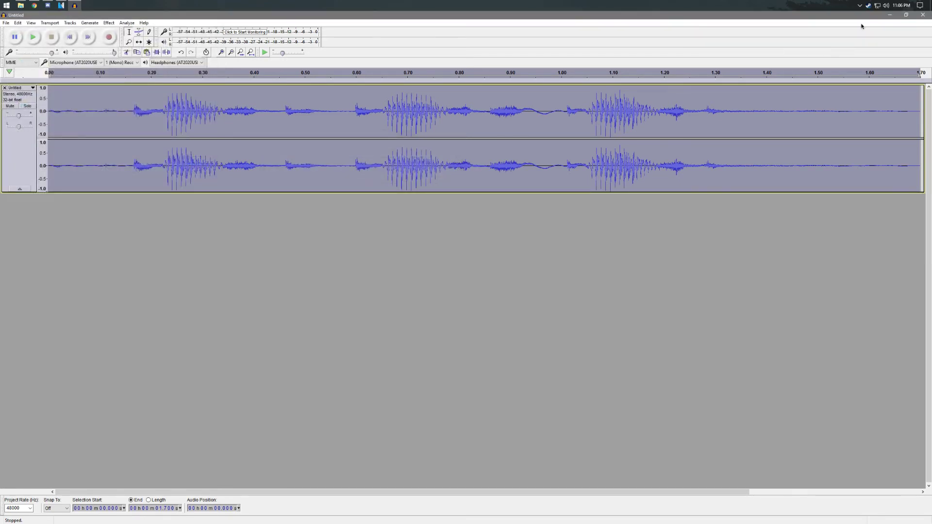
left_click(890, 14)
Back in VEGAS Pro, delete the old audio track
left_click(13, 141)
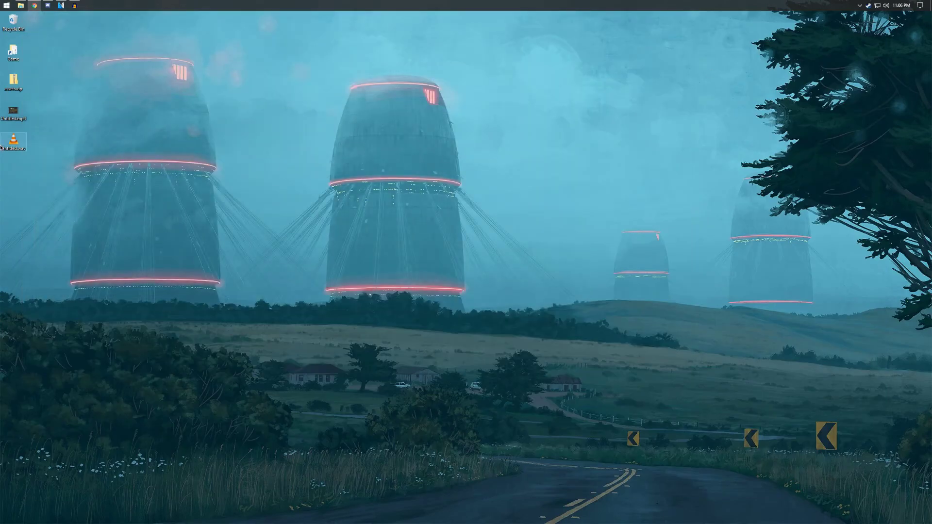
left_click(61, 6)
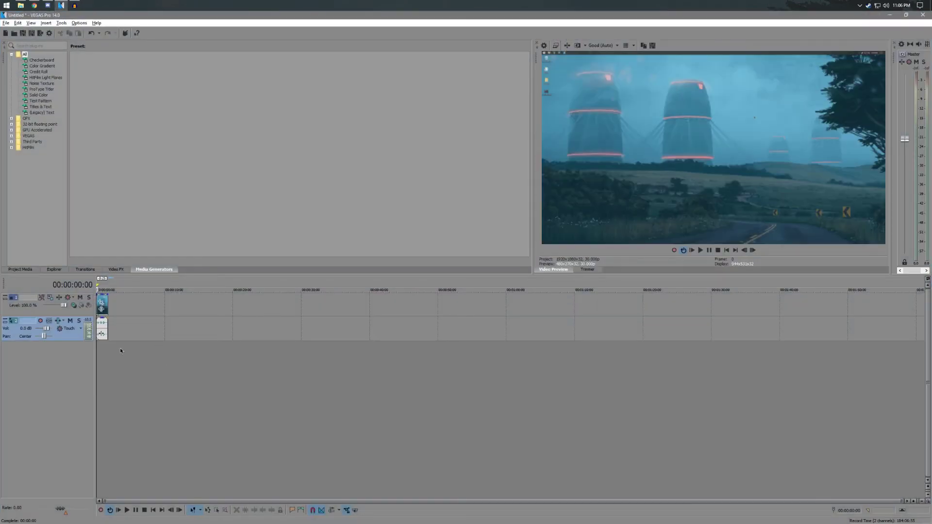
right_click(62, 336)
left_click(81, 367)
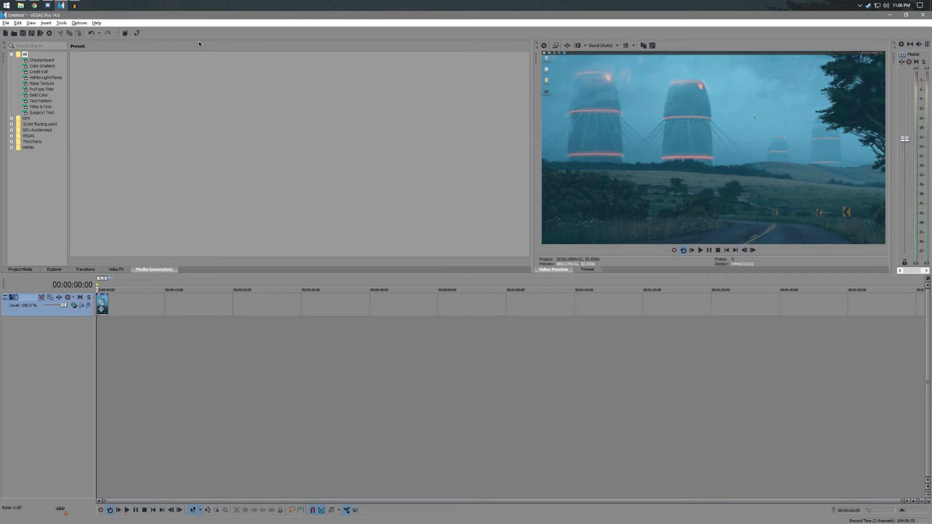
Add Untitled.wav to the timeline and align it with the video clip at 00:00:00:00
left_click(890, 14)
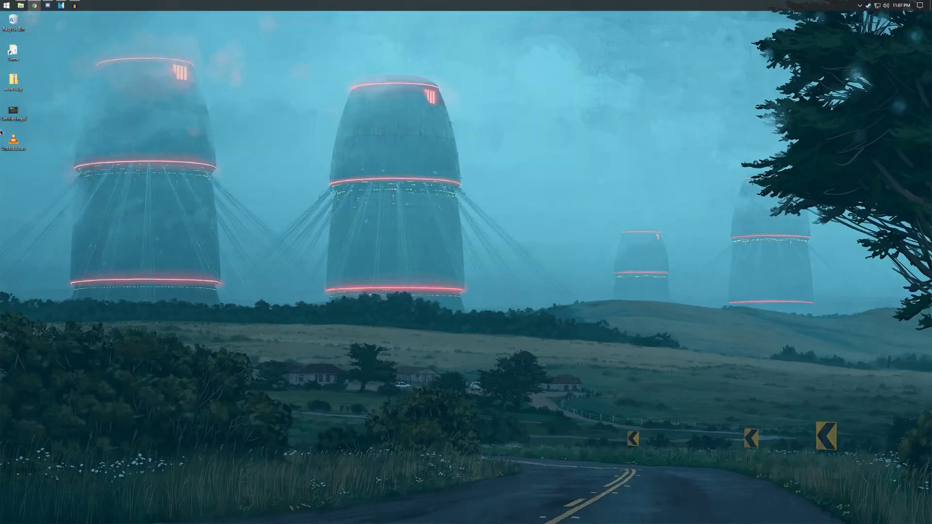
left_click_drag(13, 141, 101, 330)
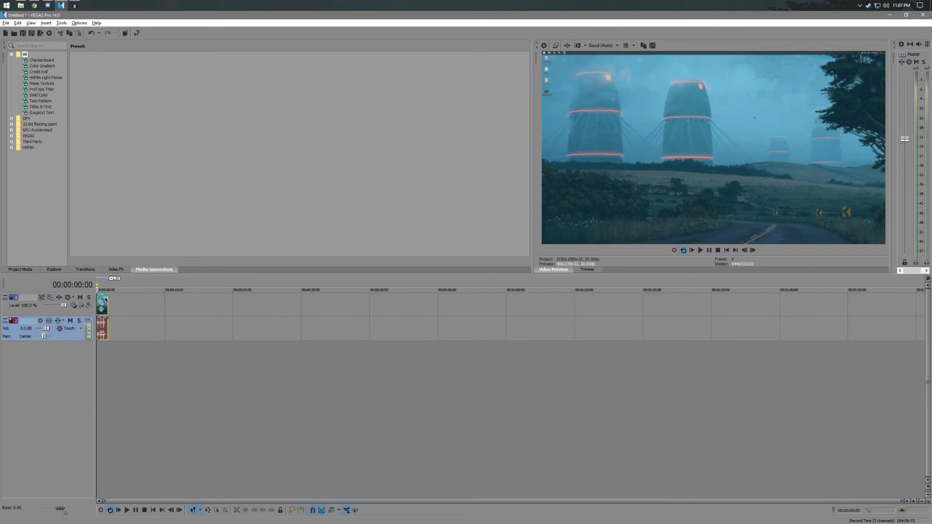
left_click(164, 308)
left_click_drag(134, 301, 322, 313)
left_click(377, 328)
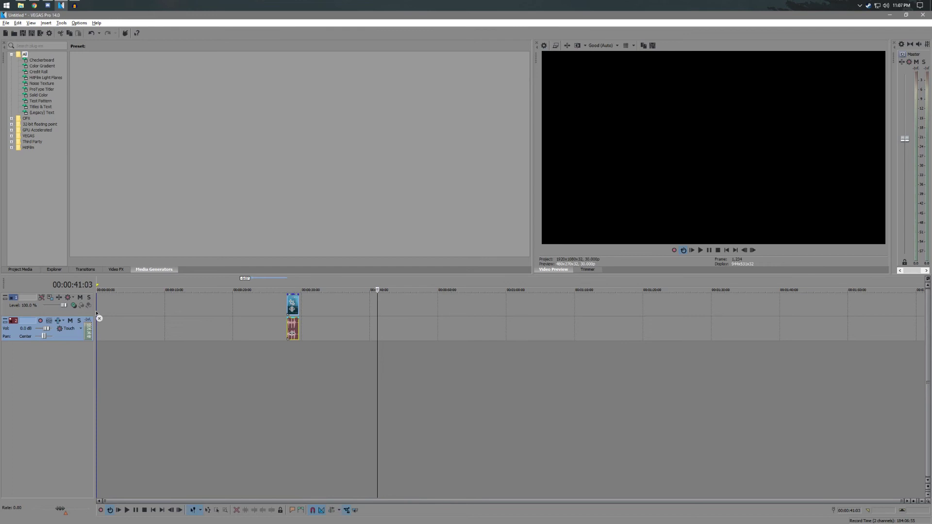
left_click_drag(301, 317, 112, 316)
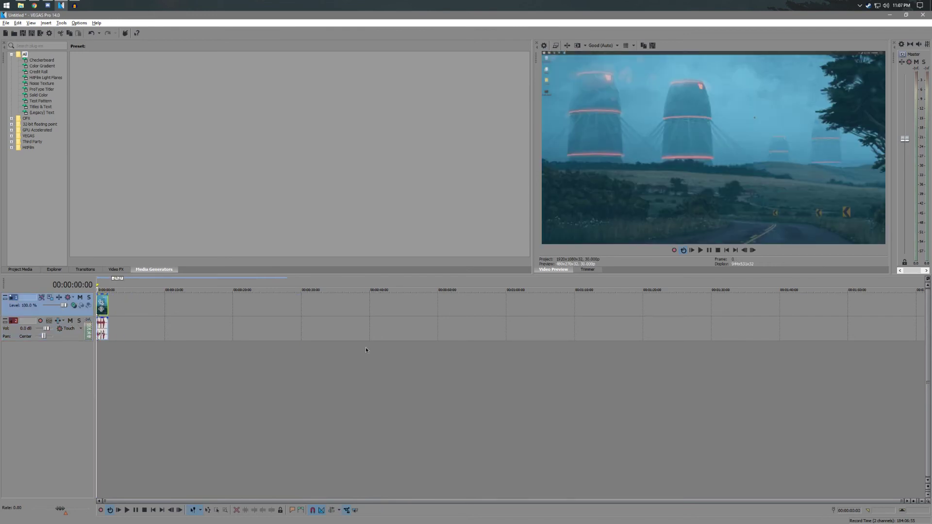
key("space")
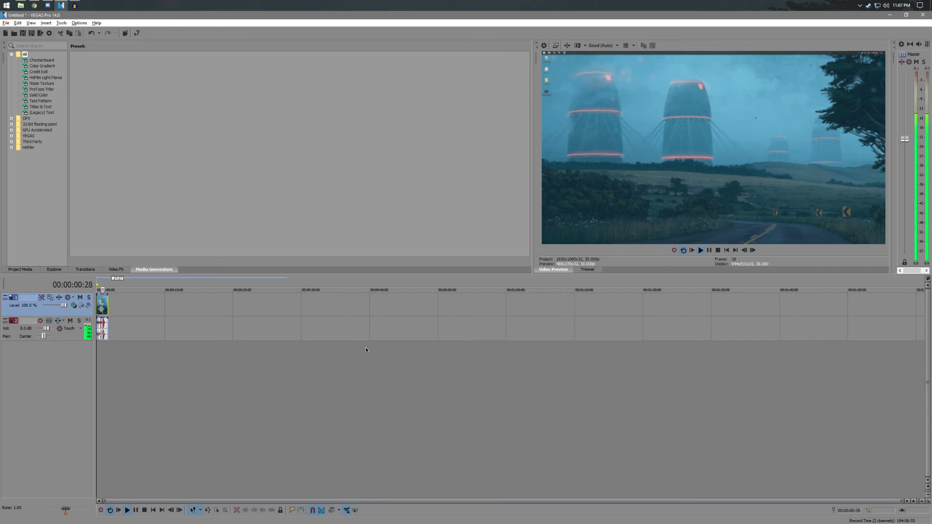
key("space")
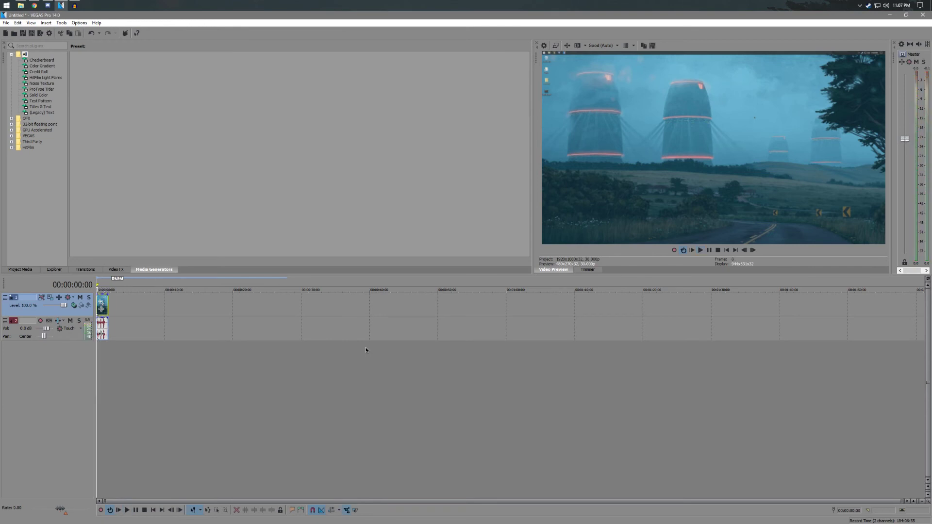